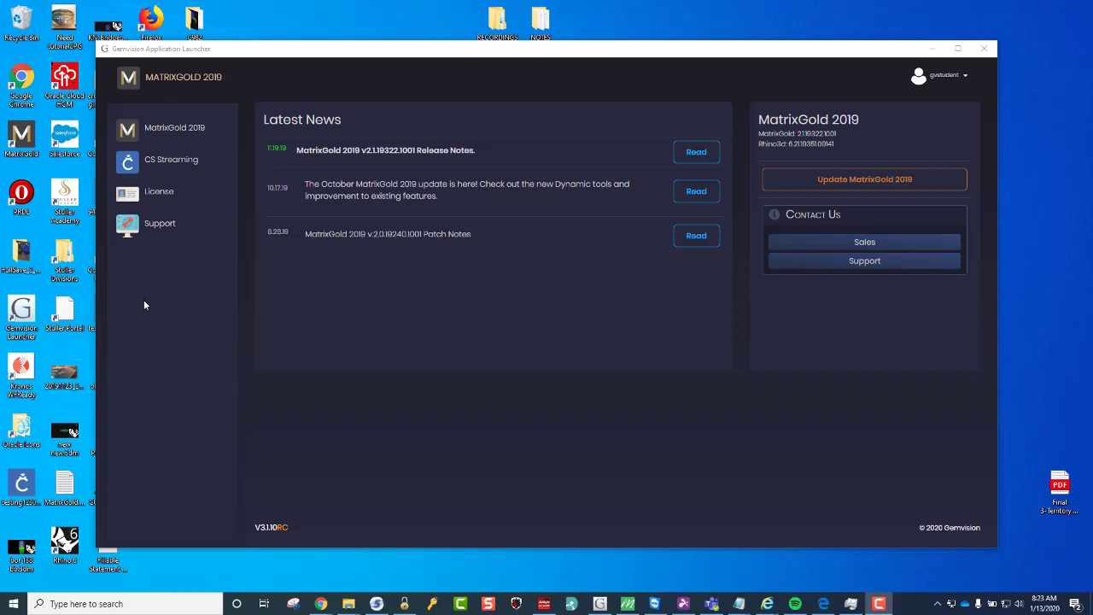
# Open license management for MatrixGold 2019 and check which users are offered for license assignment
pyautogui.click(137, 200)
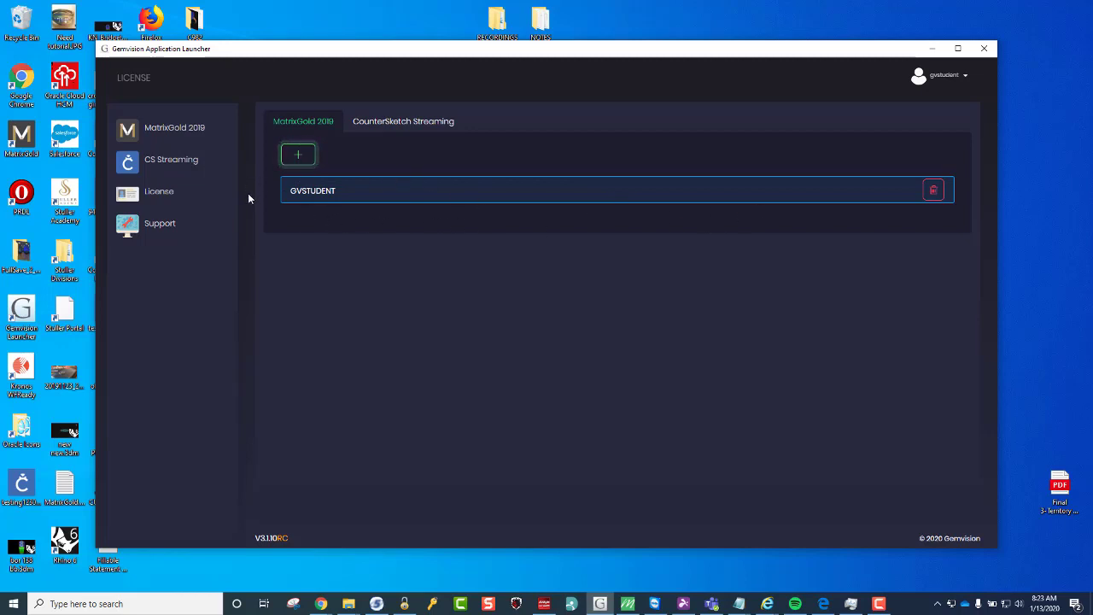
pyautogui.click(299, 157)
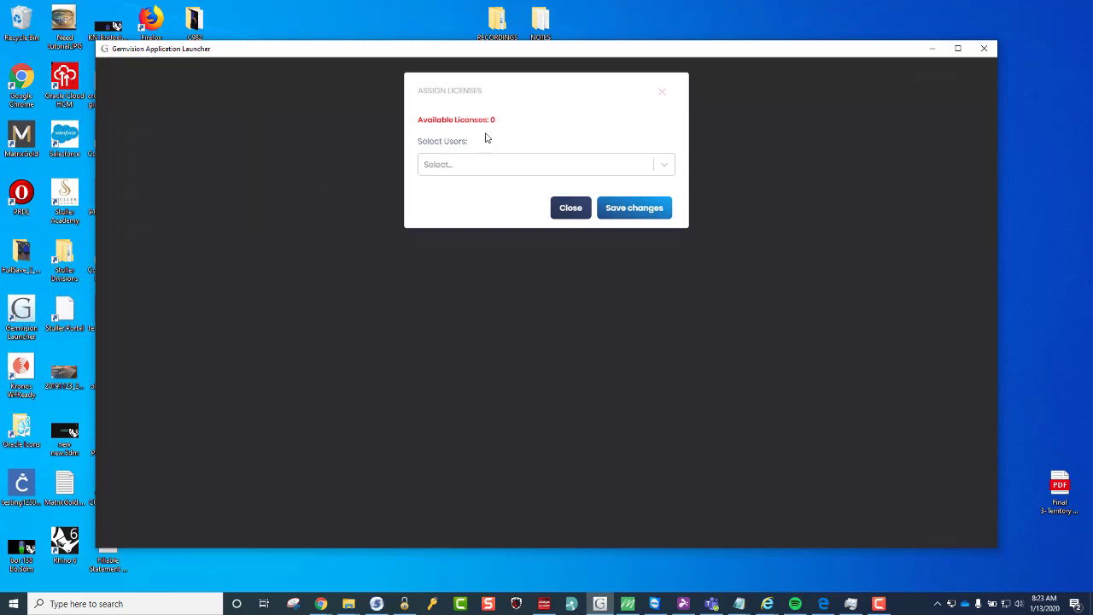
pyautogui.click(458, 168)
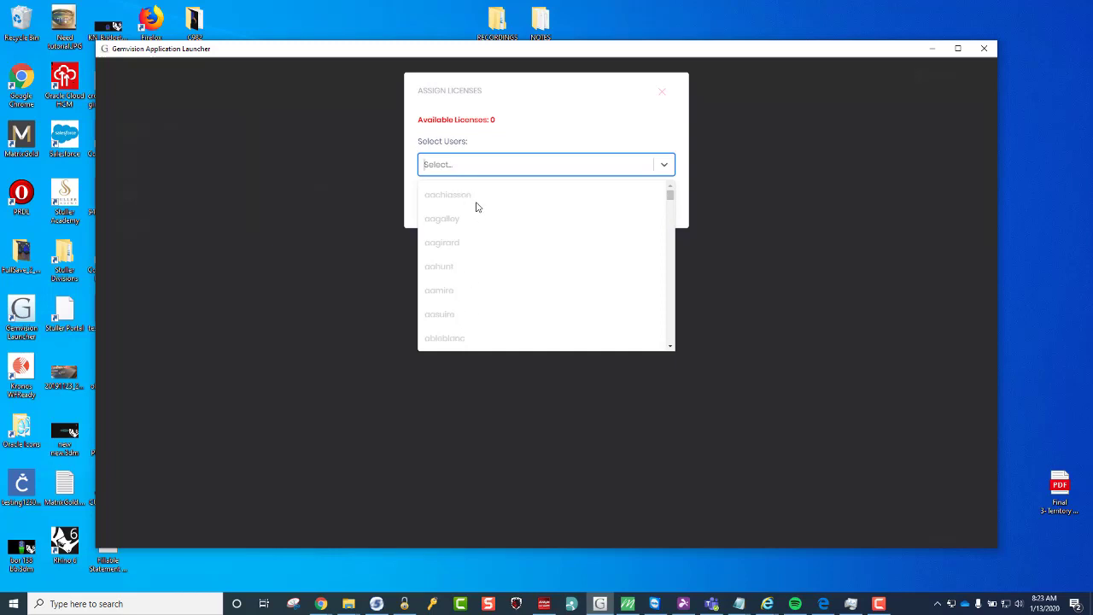
pyautogui.click(500, 152)
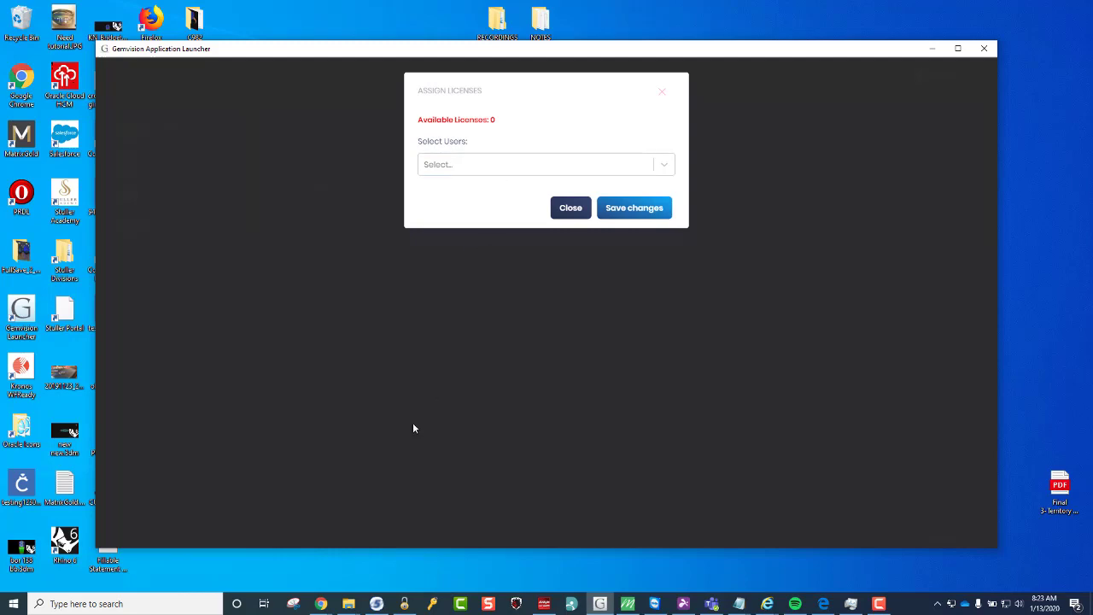
# Switch to the Stuller website in Chrome and log in with the saved username and the account password
pyautogui.moveTo(321, 602)
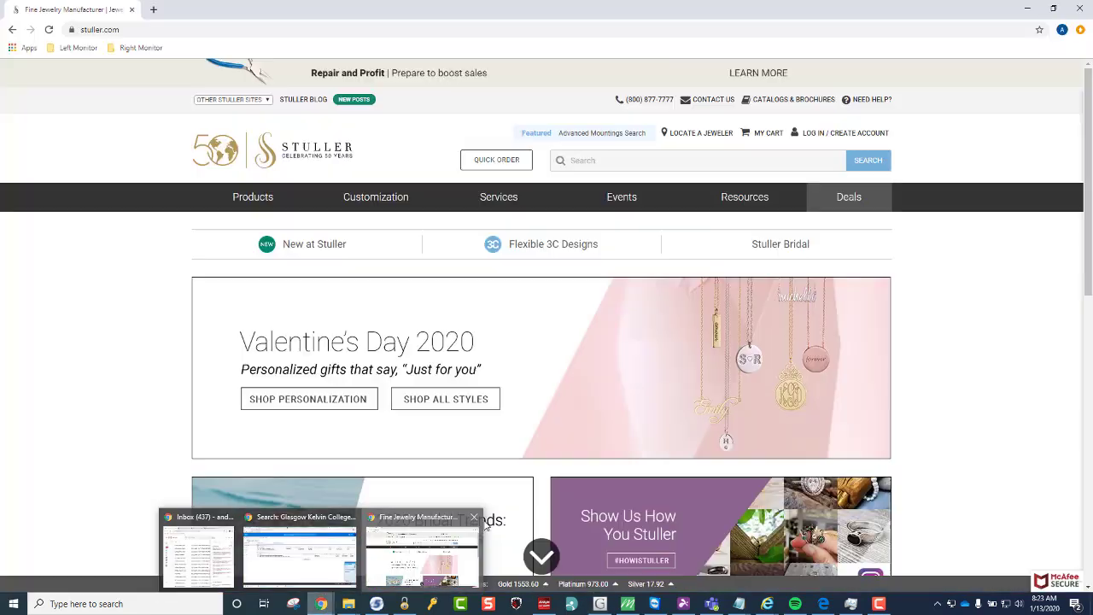
pyautogui.click(401, 559)
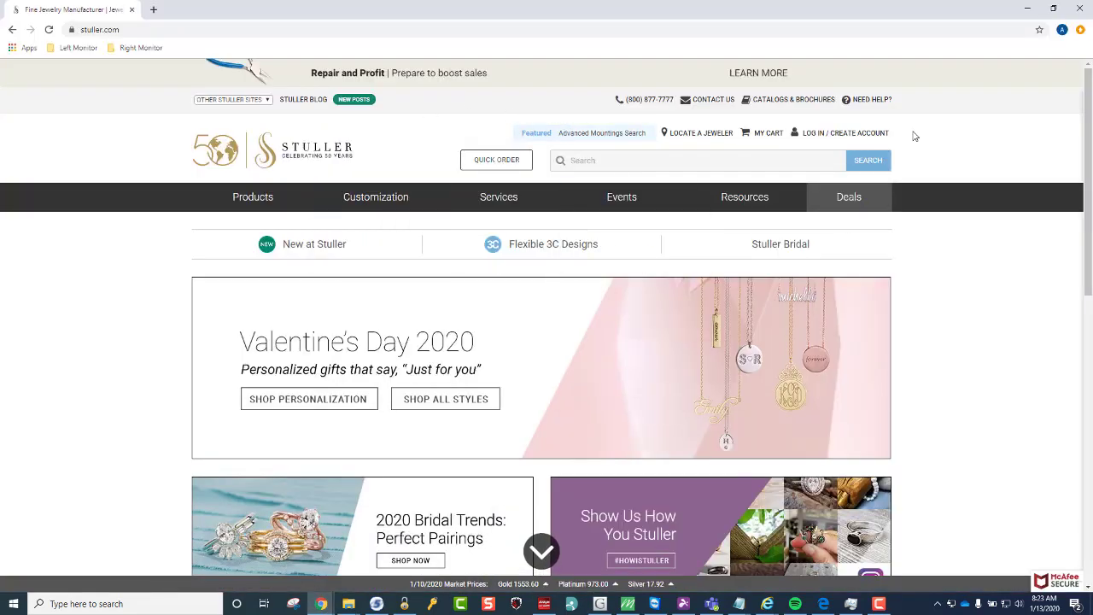
pyautogui.click(822, 134)
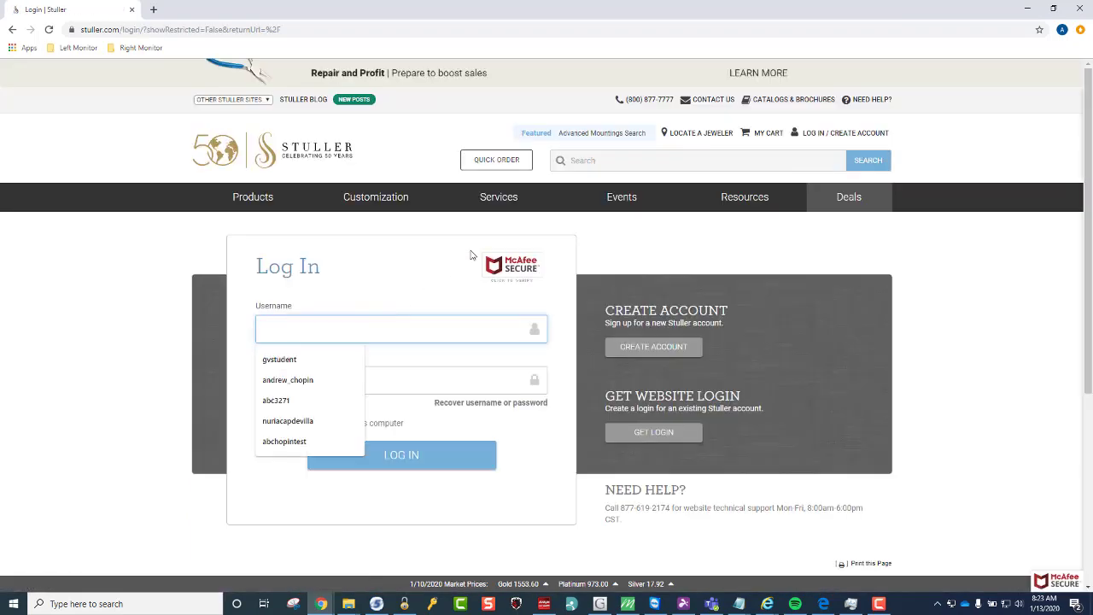
pyautogui.click(279, 360)
pyautogui.click(300, 382)
pyautogui.write('••••••••')
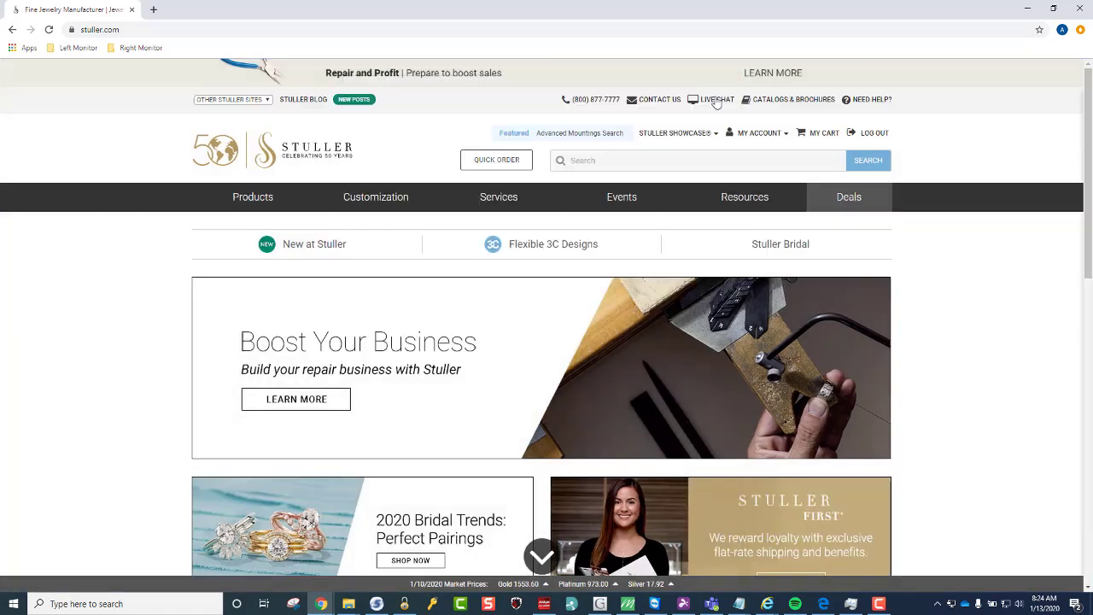
# Open the account's Create/Manage Logins page and look through the list of existing usernames and login types
pyautogui.moveTo(755, 137)
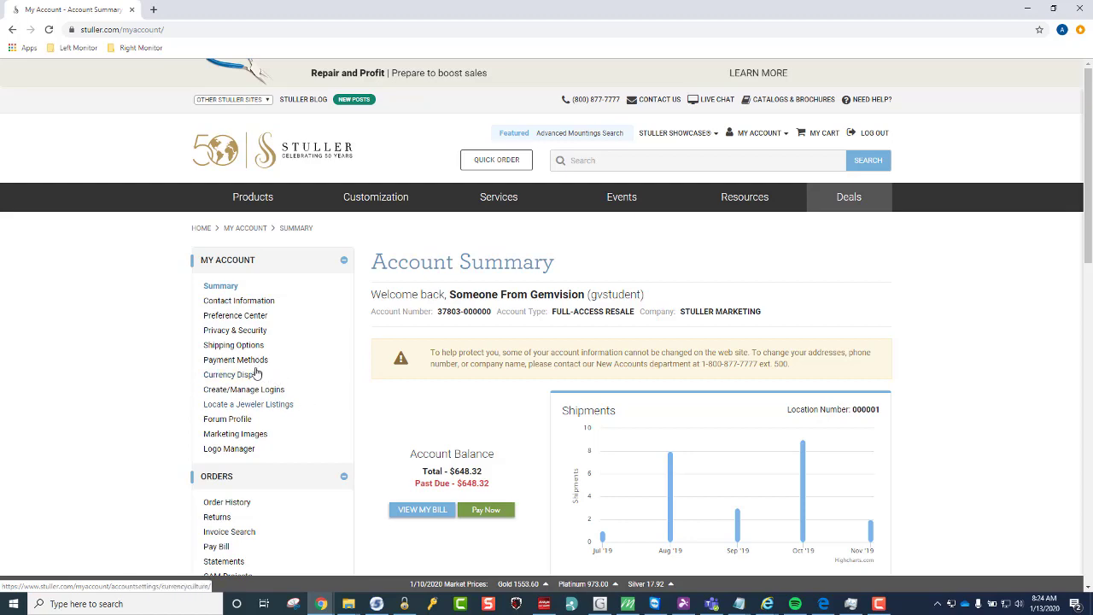
pyautogui.click(217, 395)
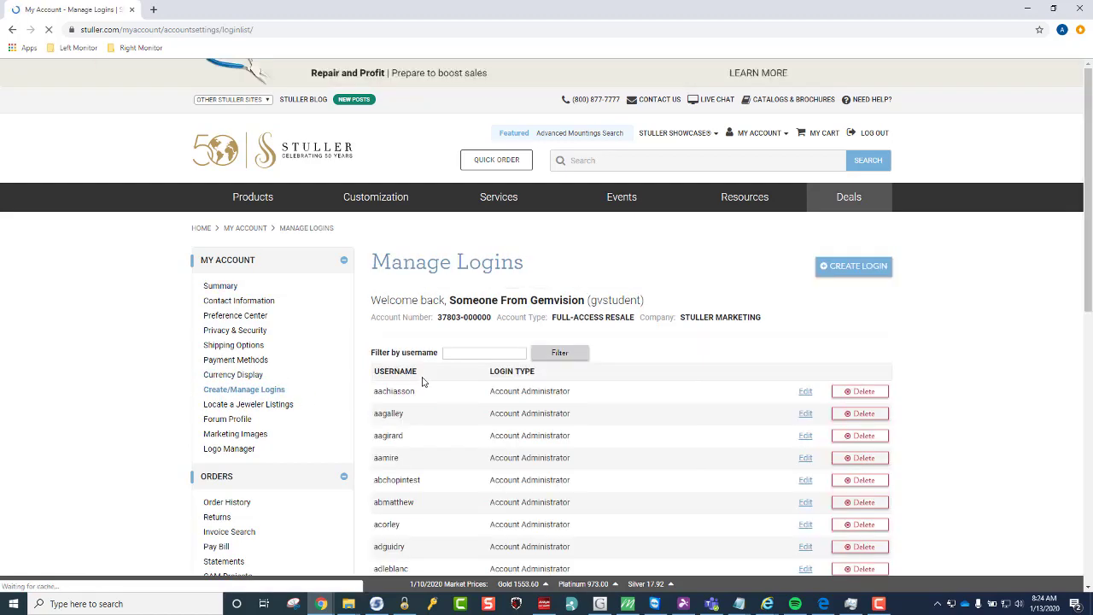
pyautogui.scroll(-2, 421, 378)
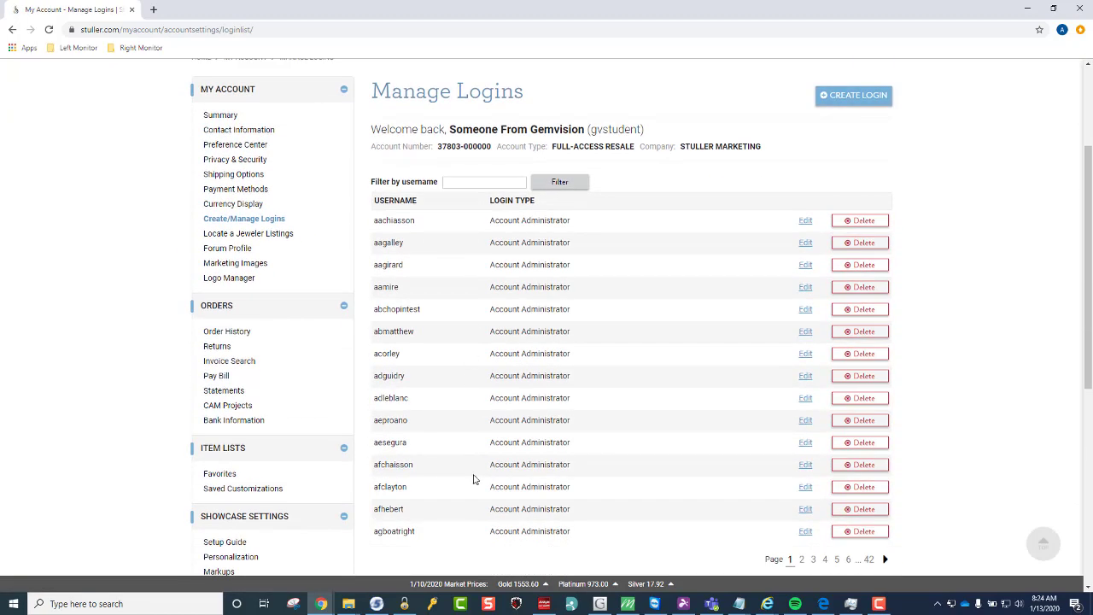
pyautogui.scroll(-1, 472, 489)
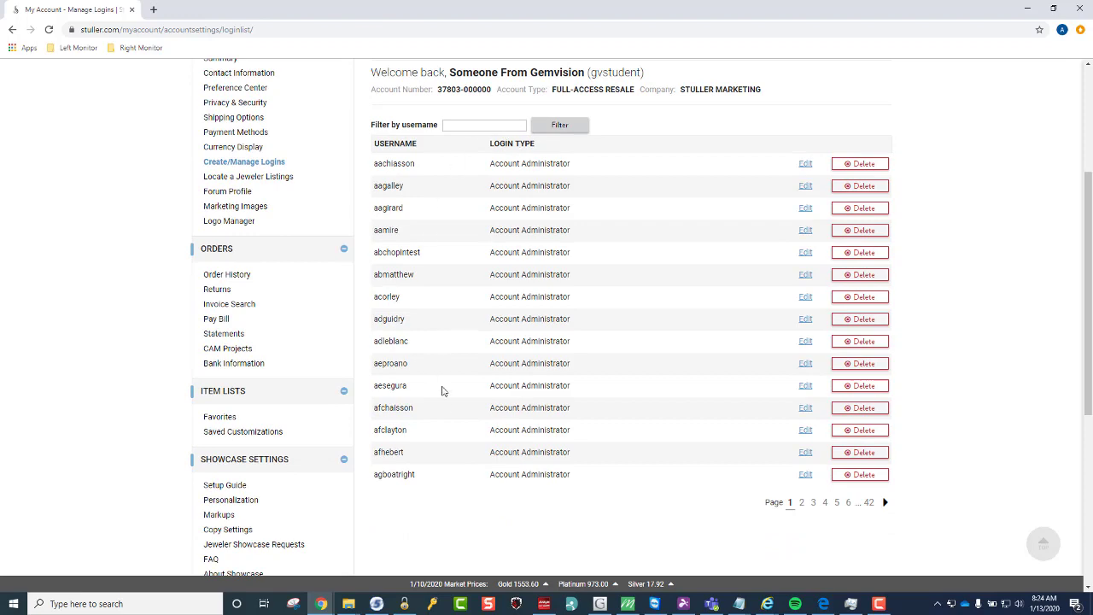
pyautogui.scroll(2, 599, 278)
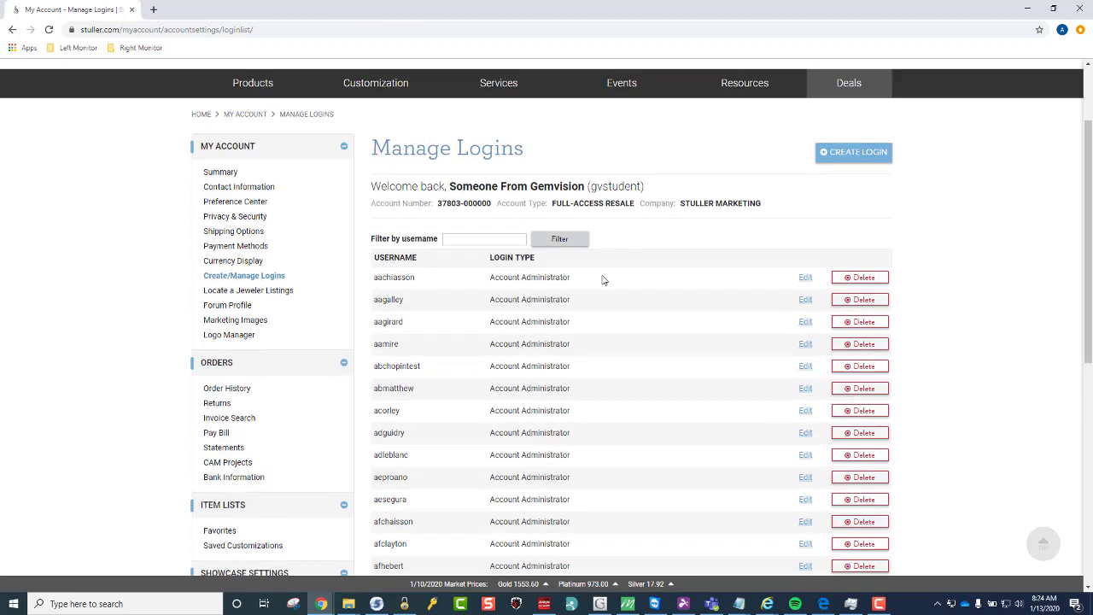
# Start a new account login, choose the Administrator role, and review its required fields and permissions
pyautogui.click(858, 159)
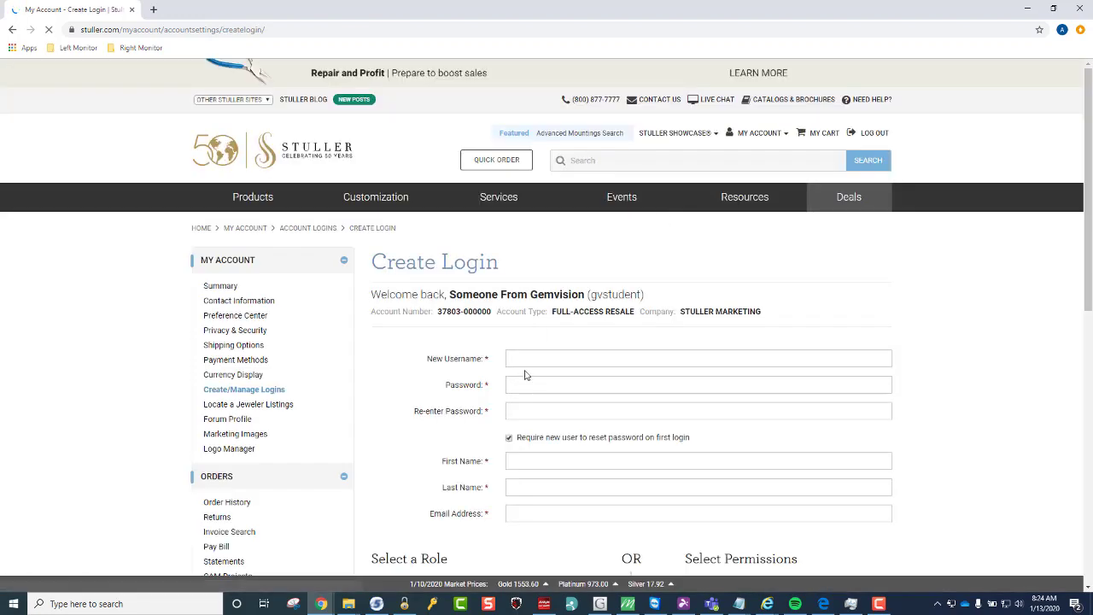
pyautogui.click(538, 359)
pyautogui.scroll(-2, 538, 360)
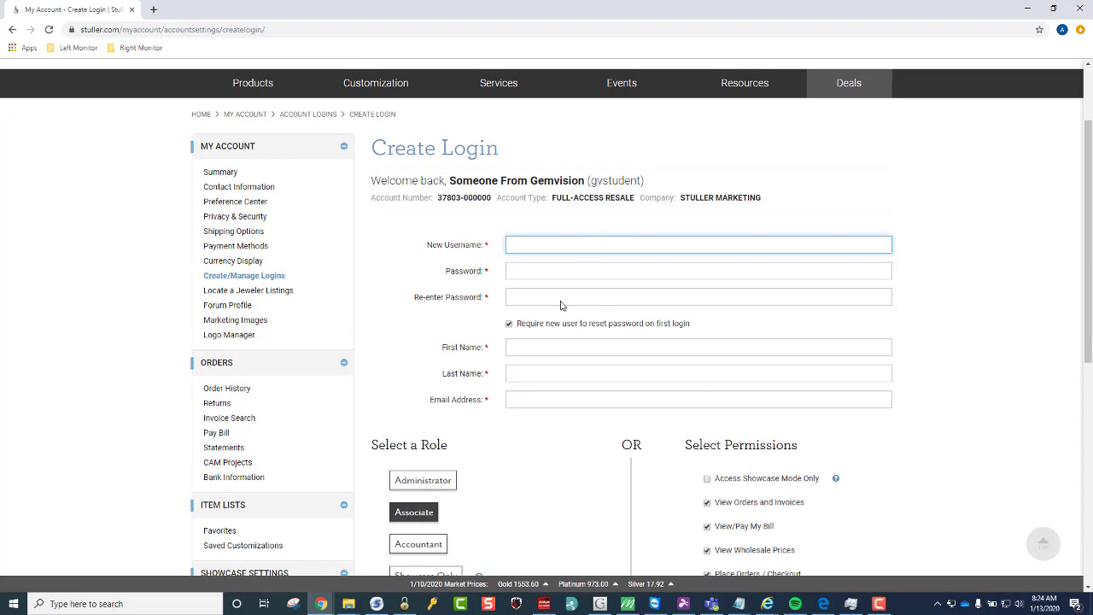
pyautogui.scroll(-2, 575, 302)
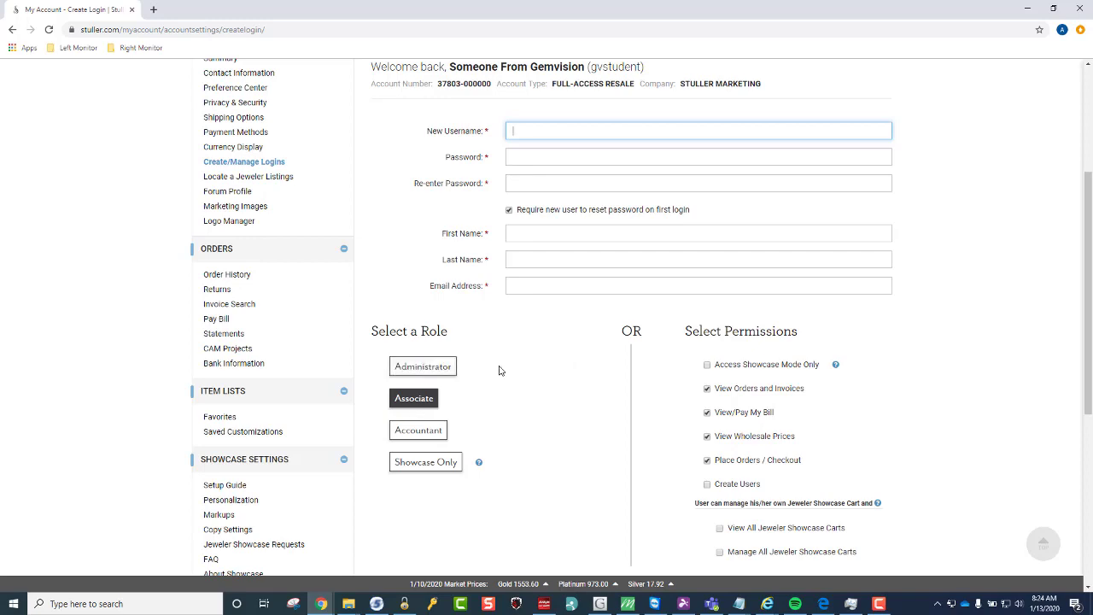
pyautogui.scroll(-1, 524, 367)
pyautogui.scroll(-1, 524, 367)
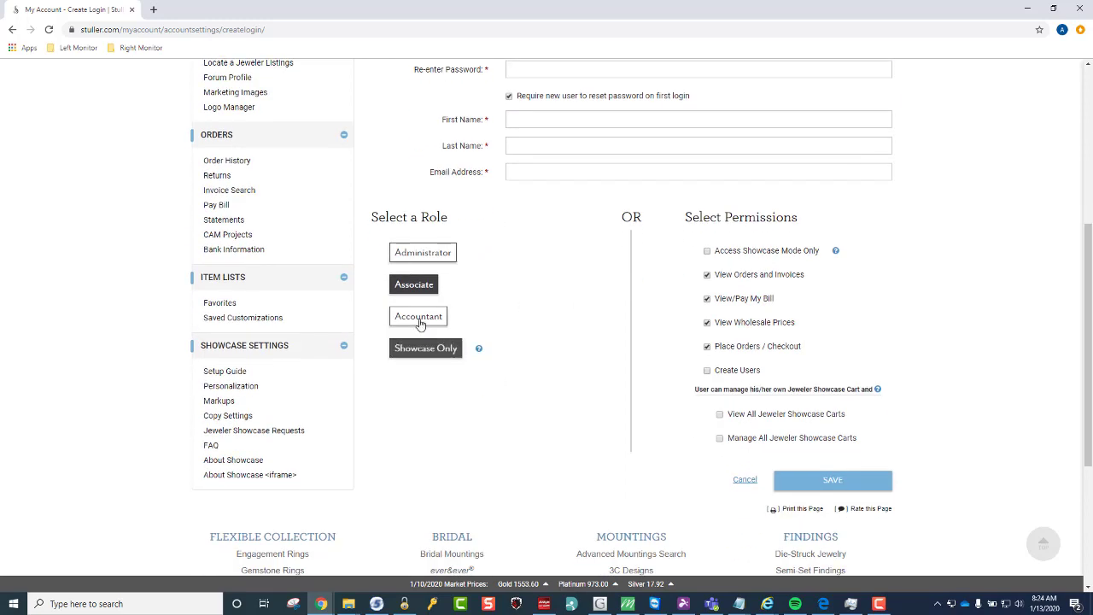
pyautogui.click(422, 253)
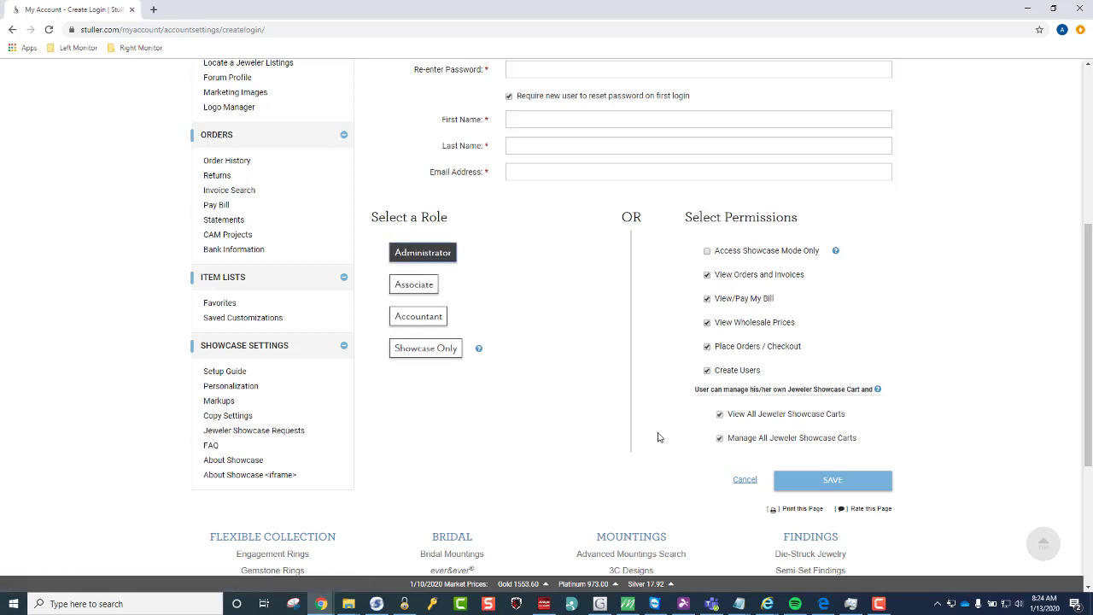
pyautogui.scroll(2, 539, 317)
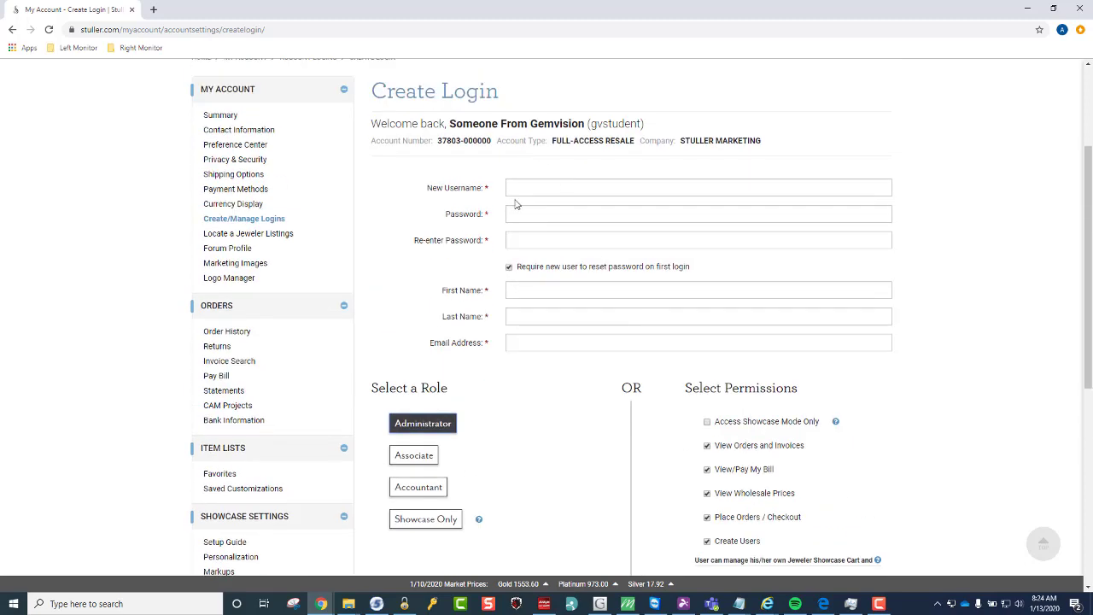
pyautogui.scroll(-1, 715, 459)
pyautogui.scroll(-3, 715, 459)
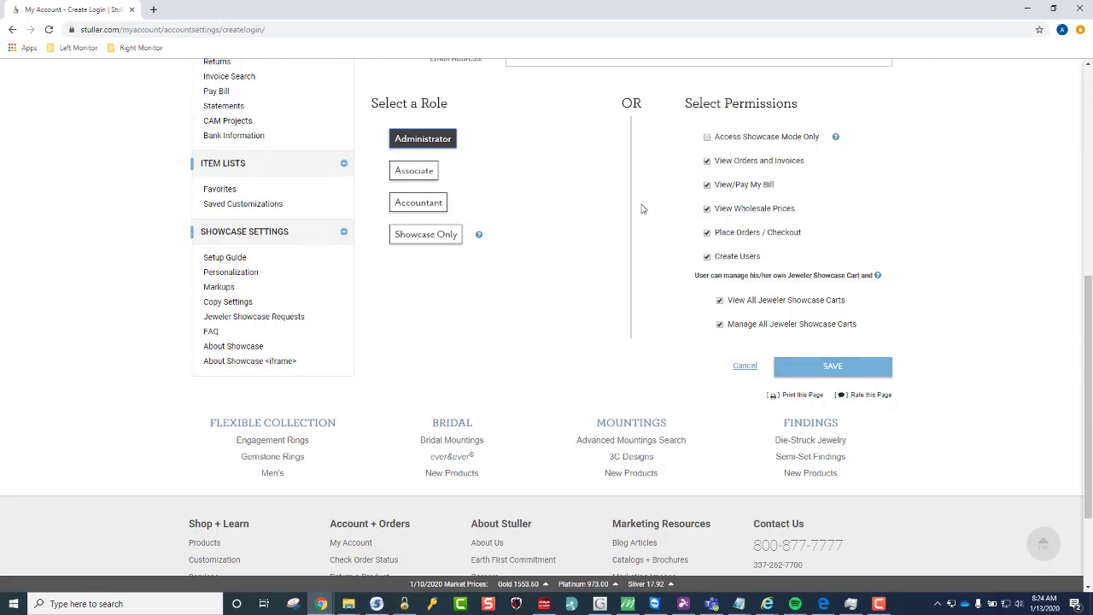
pyautogui.scroll(5, 558, 260)
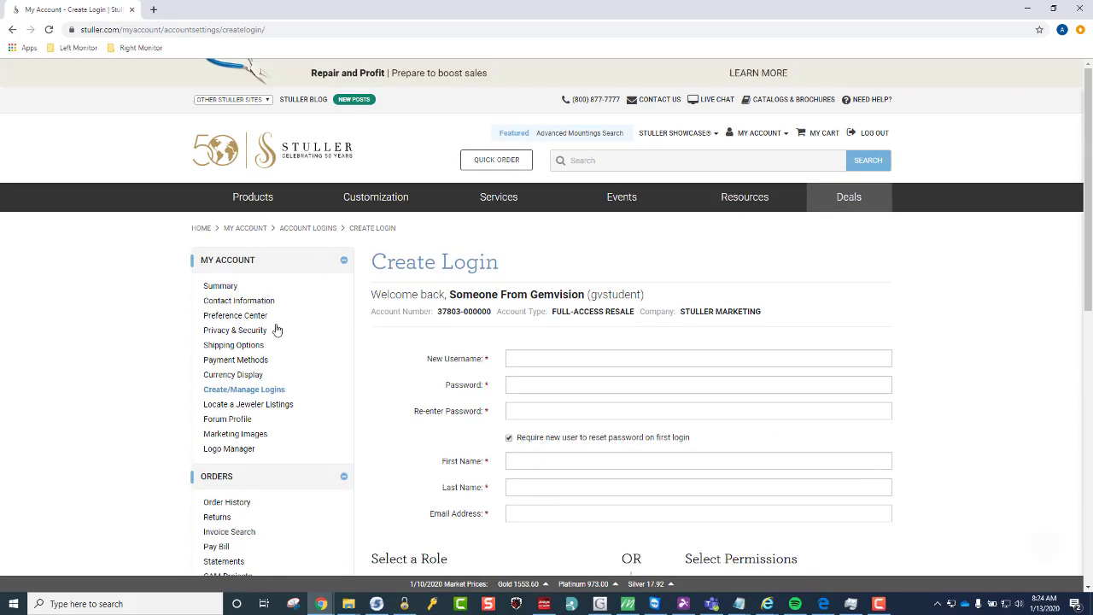
# Go back to the list of existing logins and return to the Gemvision Application Launcher
pyautogui.click(230, 390)
pyautogui.scroll(-2, 500, 378)
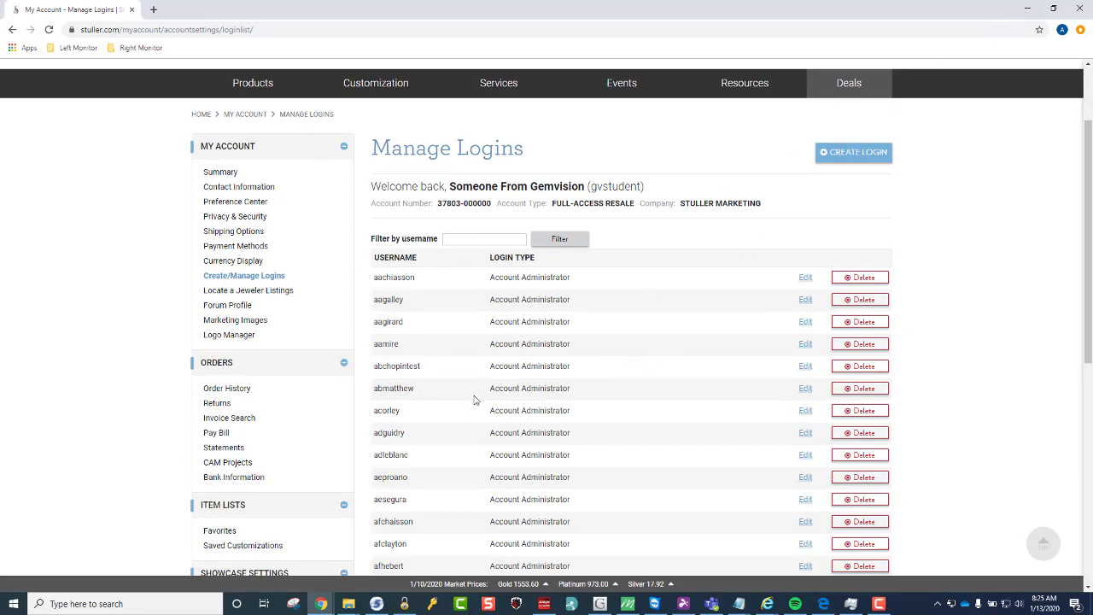
pyautogui.click(1028, 17)
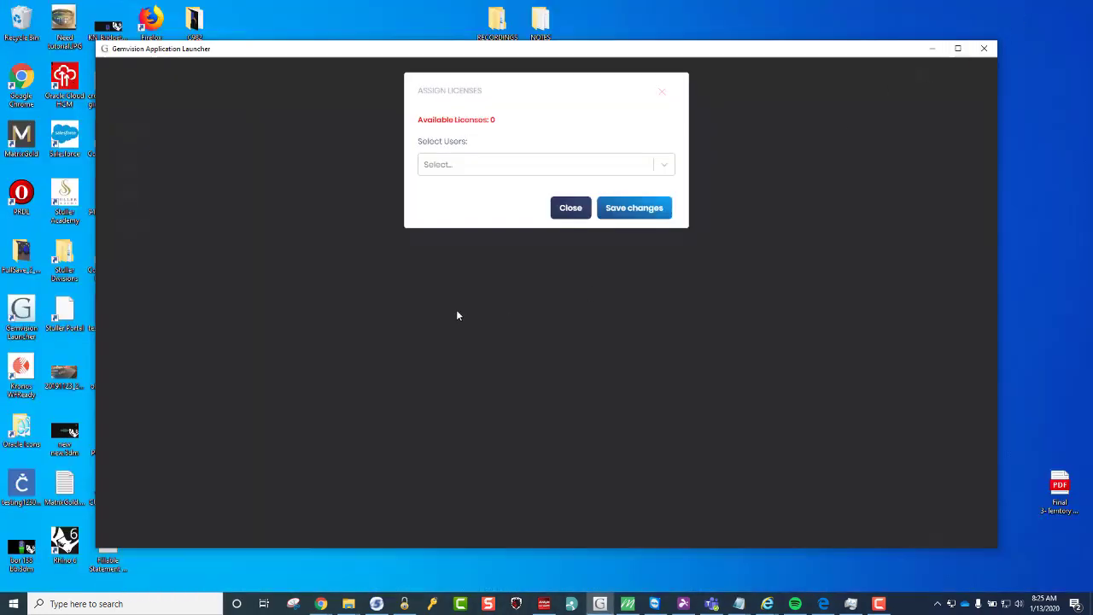
# Close the license assignment dialog and check the options offered for the signed-in account
pyautogui.click(570, 210)
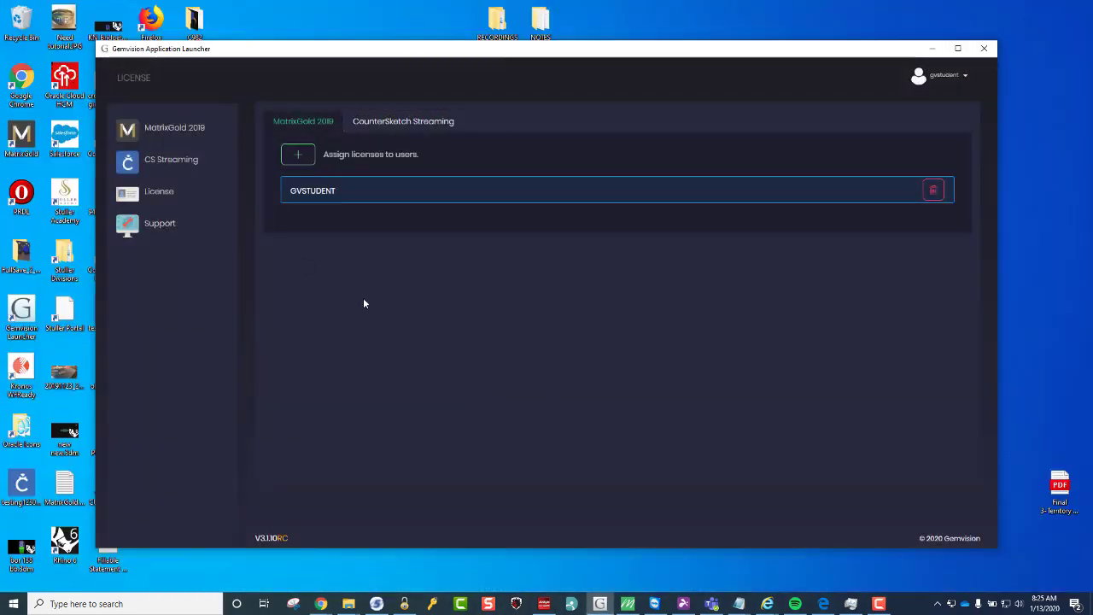
pyautogui.click(941, 78)
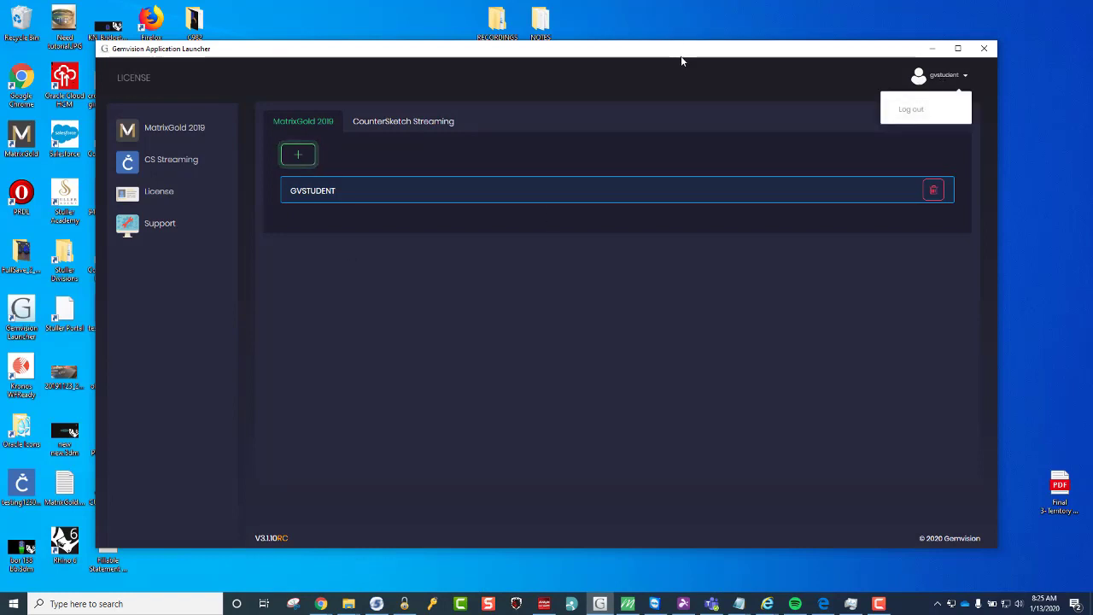
pyautogui.click(673, 76)
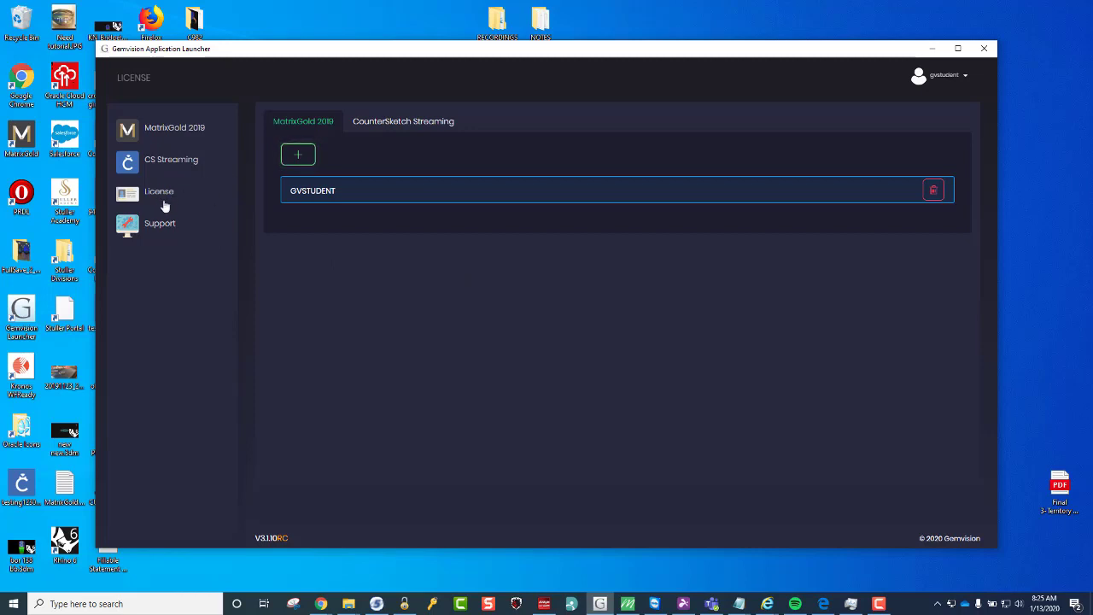
# Reopen license assignment for MatrixGold 2019, browse the list of selectable users, and close the dialog without assigning anyone
pyautogui.click(298, 161)
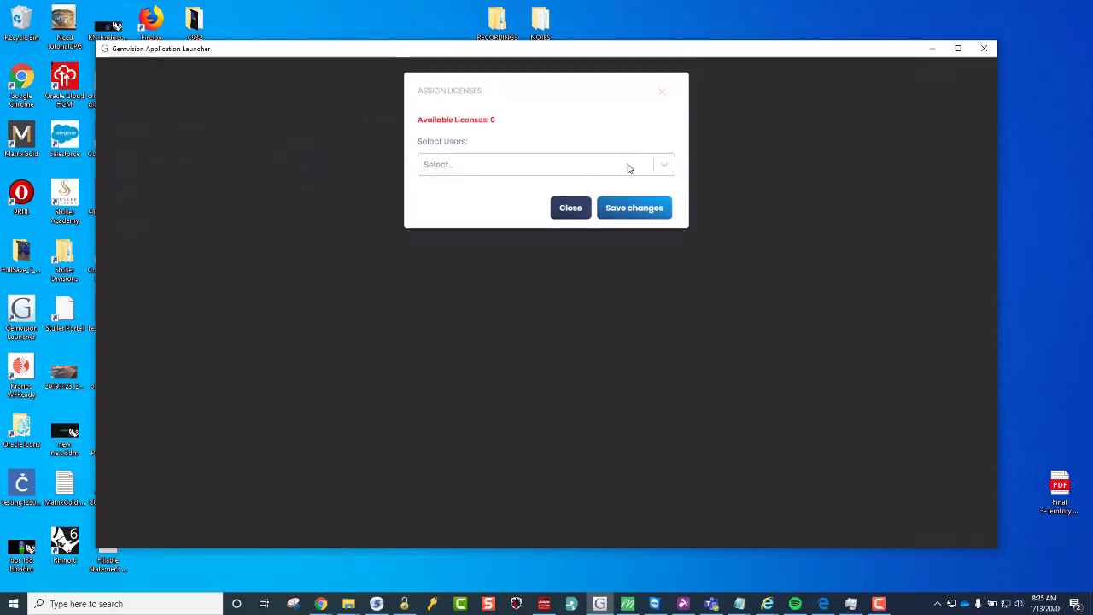
pyautogui.click(629, 165)
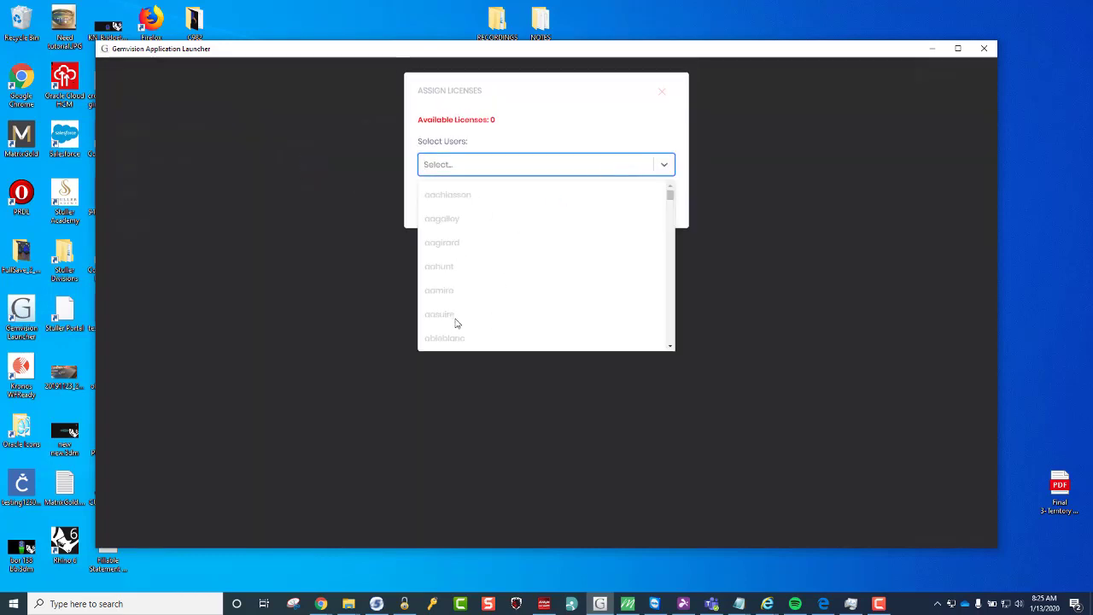
pyautogui.click(499, 138)
pyautogui.click(473, 169)
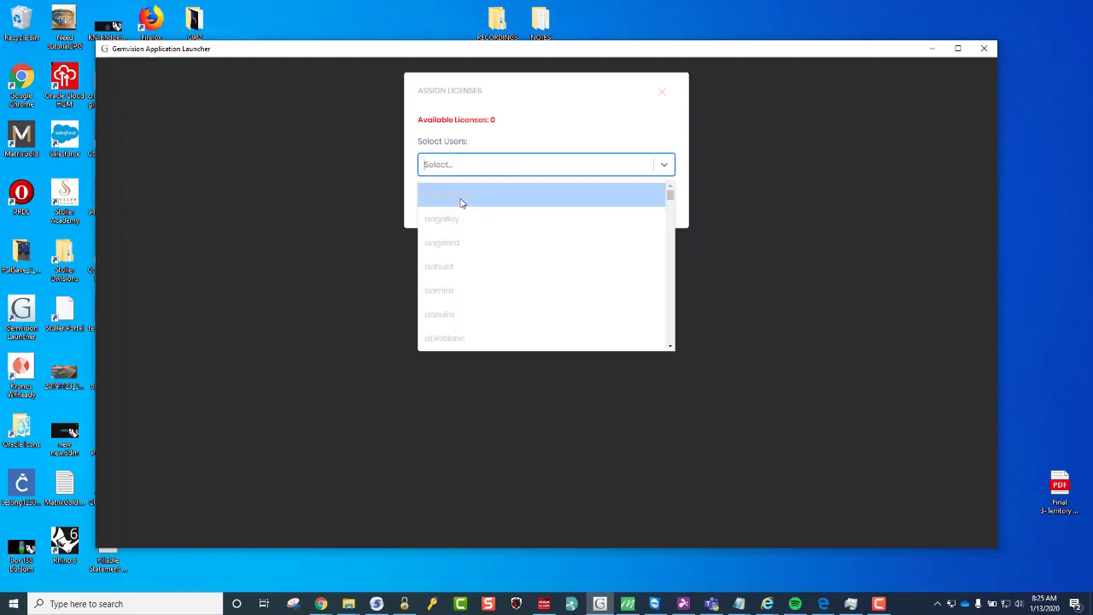
pyautogui.scroll(-10, 509, 273)
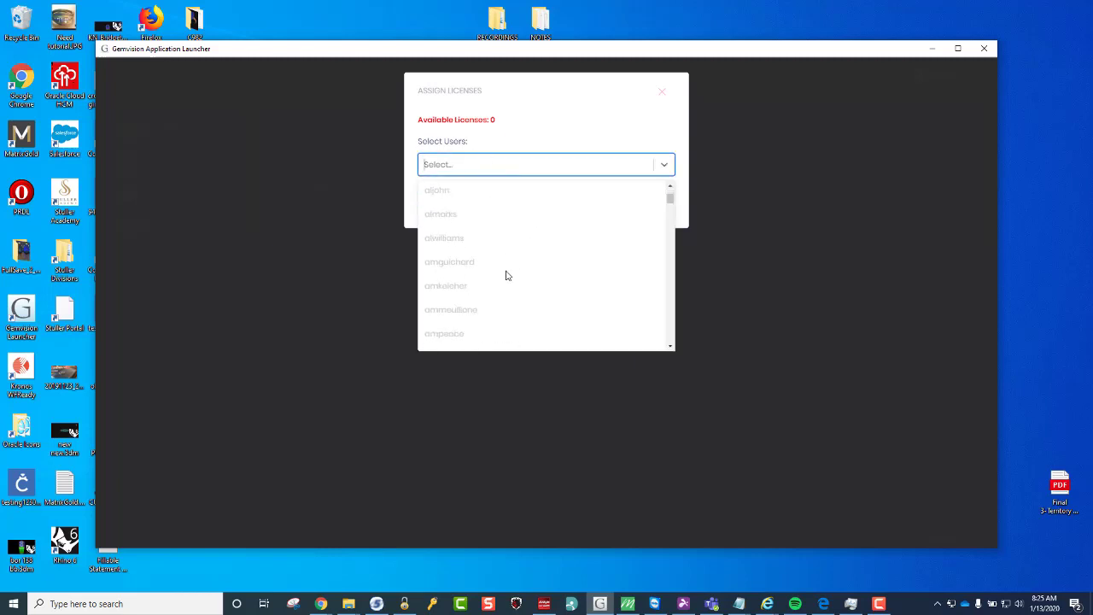
pyautogui.moveTo(671, 217); pyautogui.dragTo(623, 188)
pyautogui.click(528, 156)
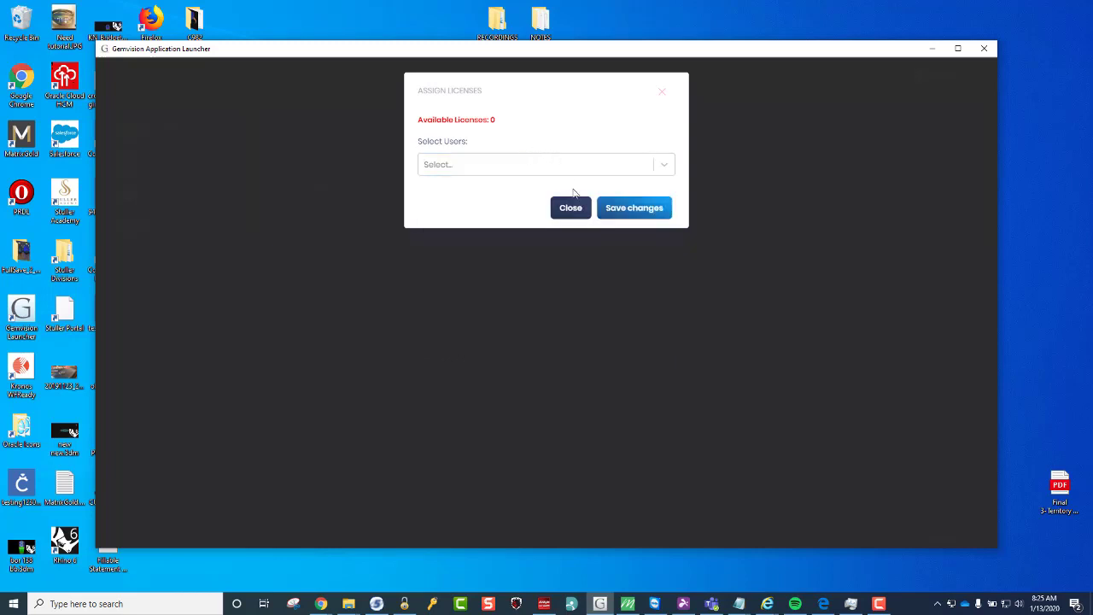
pyautogui.click(659, 91)
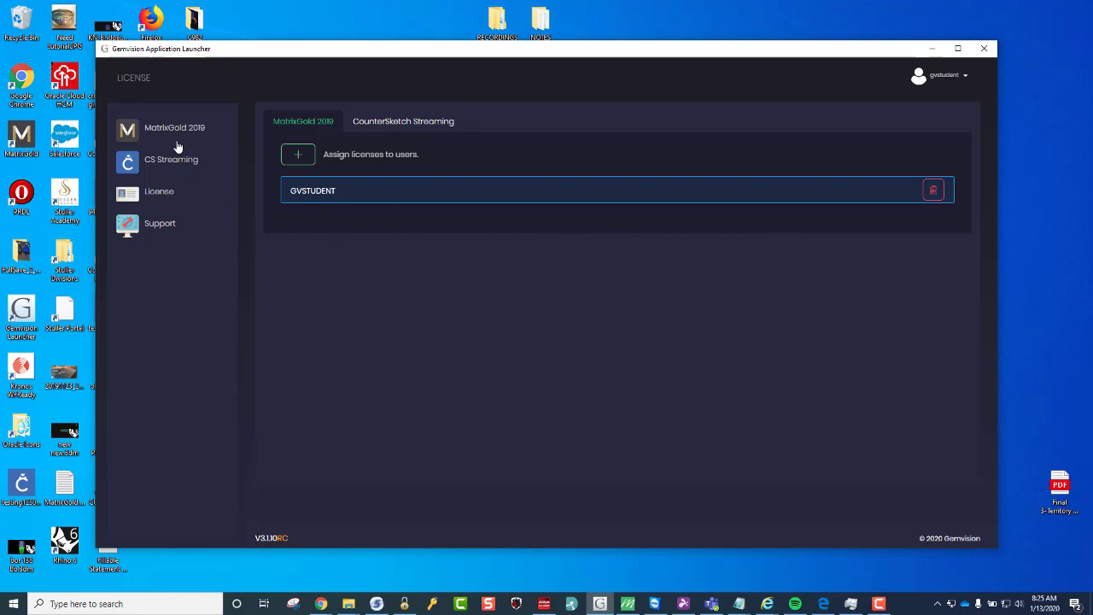
# Log out of the launcher and select the remembered username on the login form for replacement
pyautogui.click(943, 84)
pyautogui.click(920, 116)
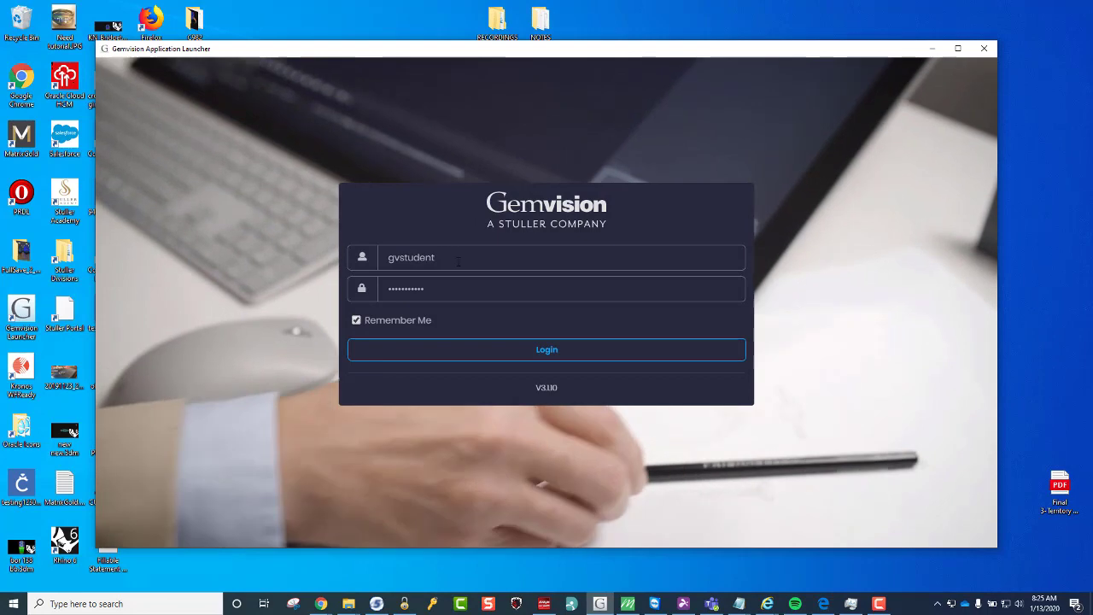
pyautogui.moveTo(458, 262); pyautogui.dragTo(322, 263)
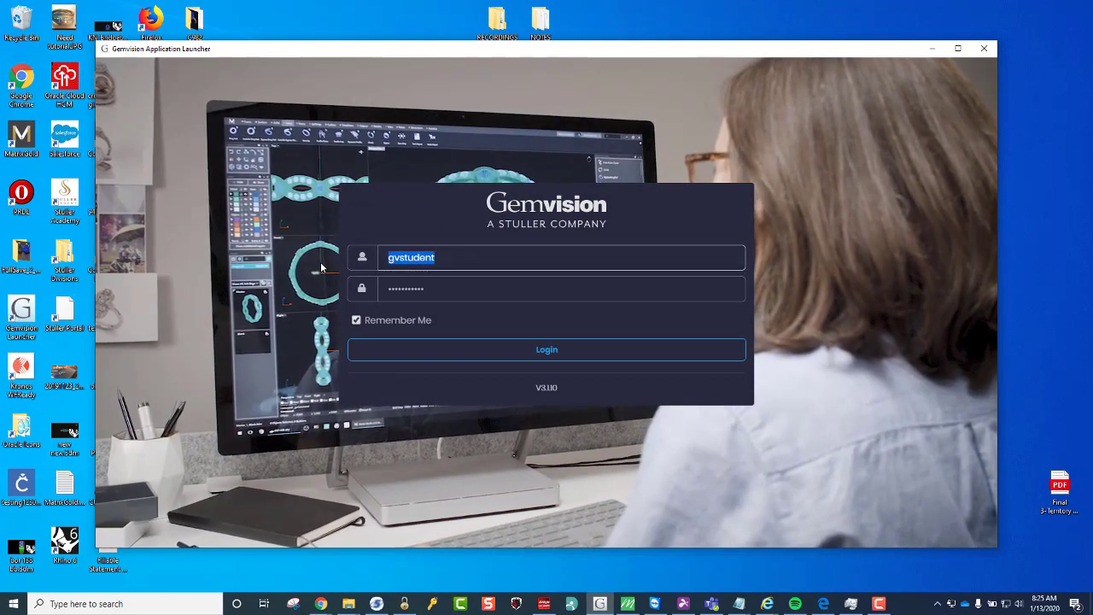
pyautogui.press('Tab')
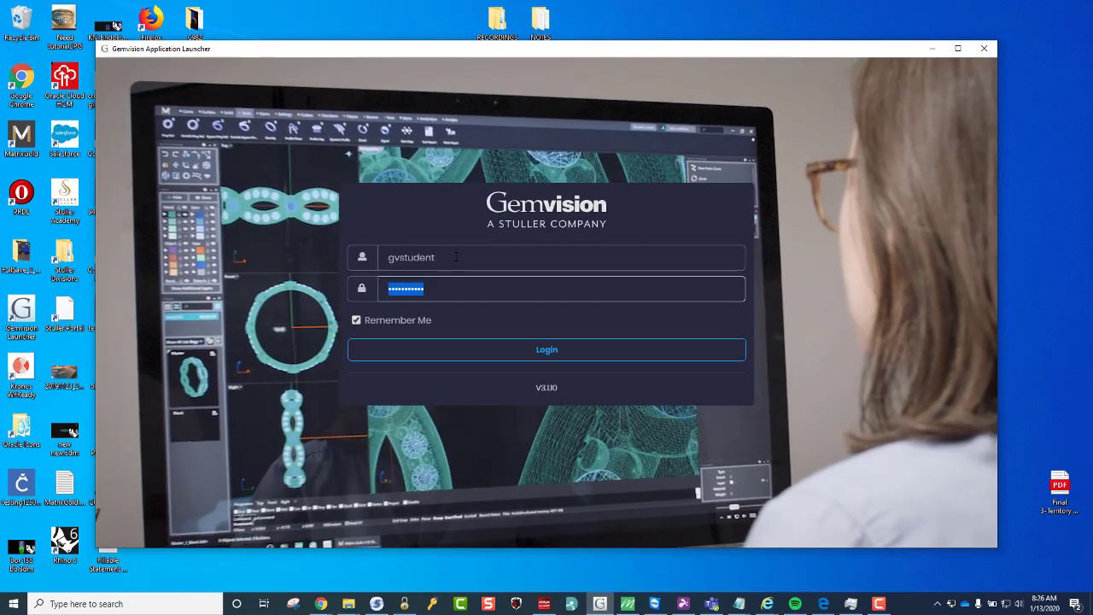
pyautogui.moveTo(457, 256); pyautogui.dragTo(318, 259)
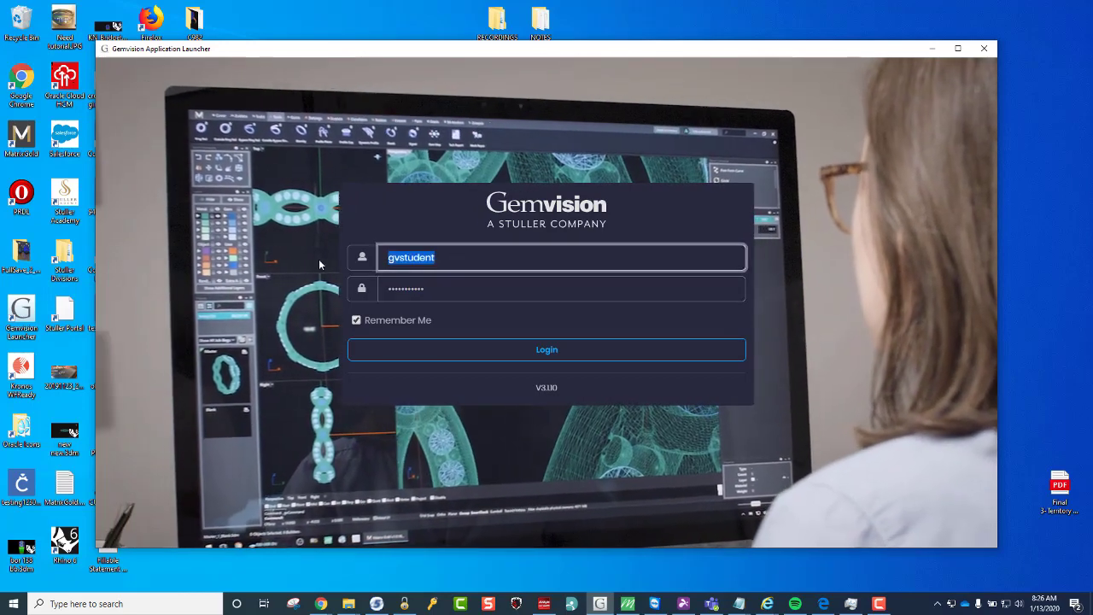